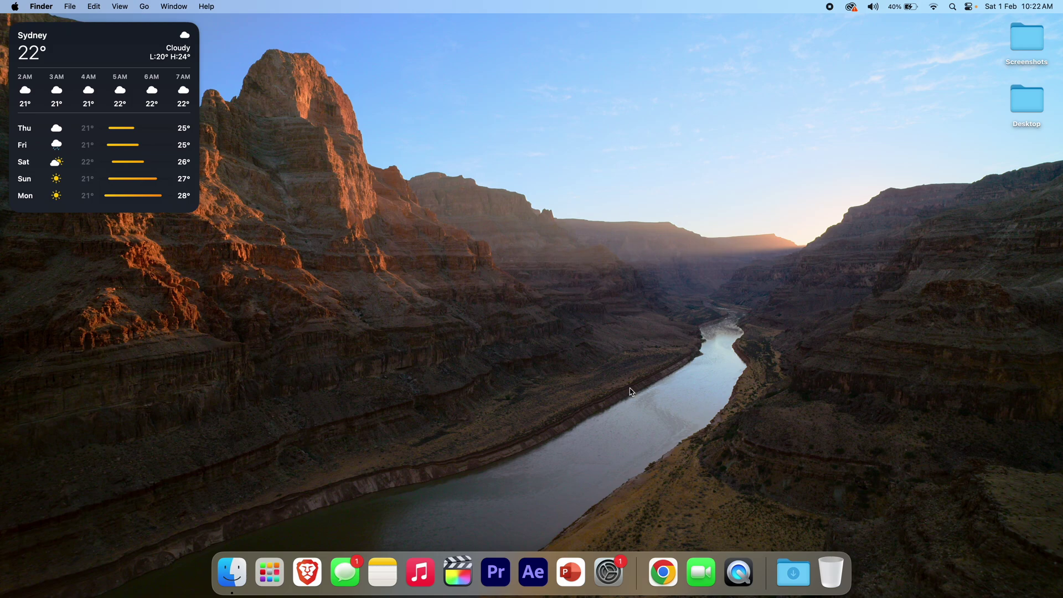
Step: Go to System Settings > Accessibility > Live Speech and switch Live Speech on
left_click(604, 579)
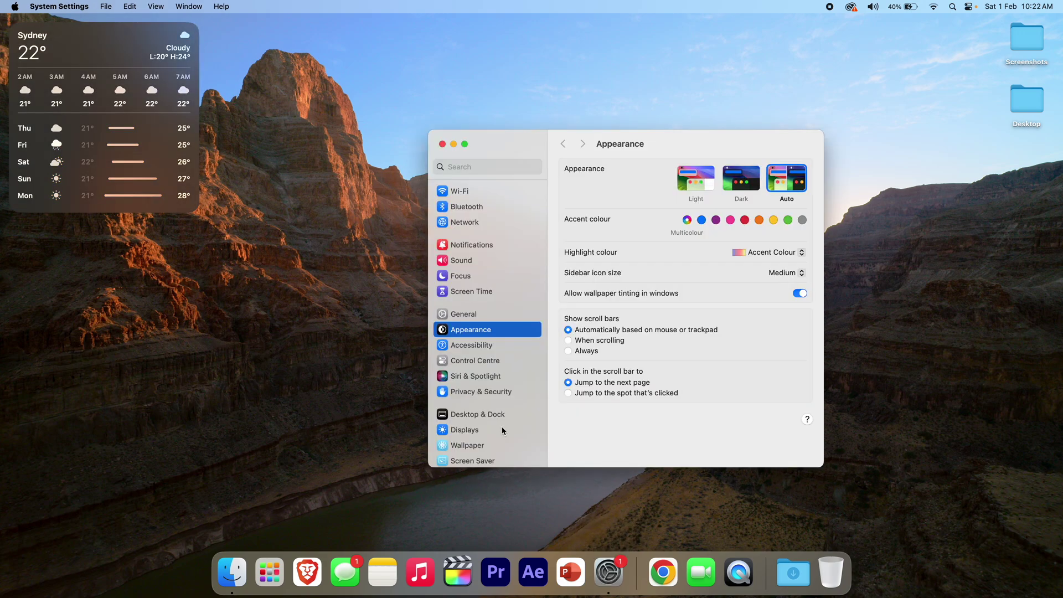
left_click(461, 349)
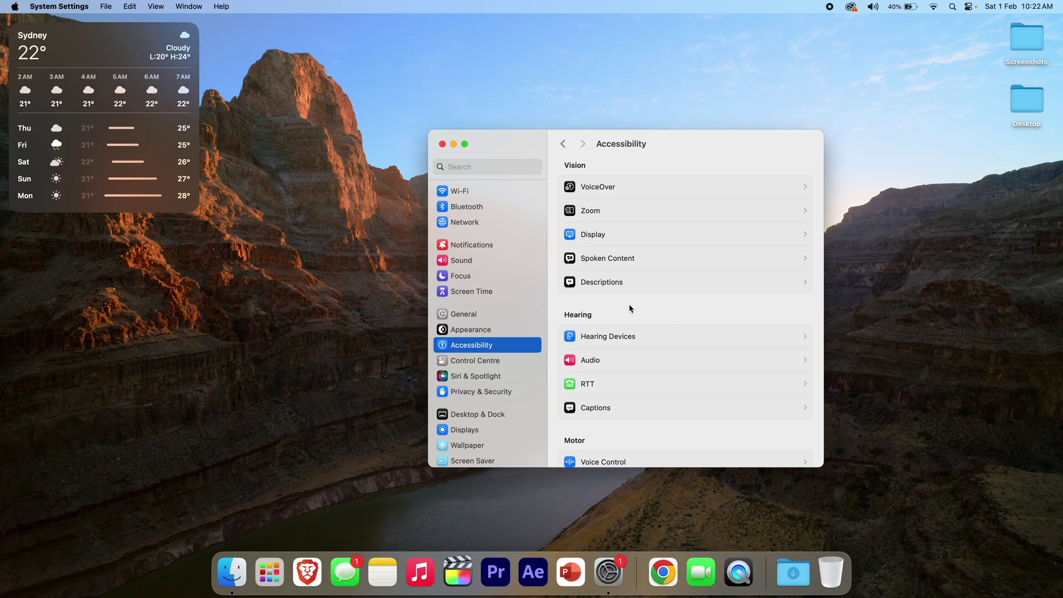
scroll(630, 309, "down", 10)
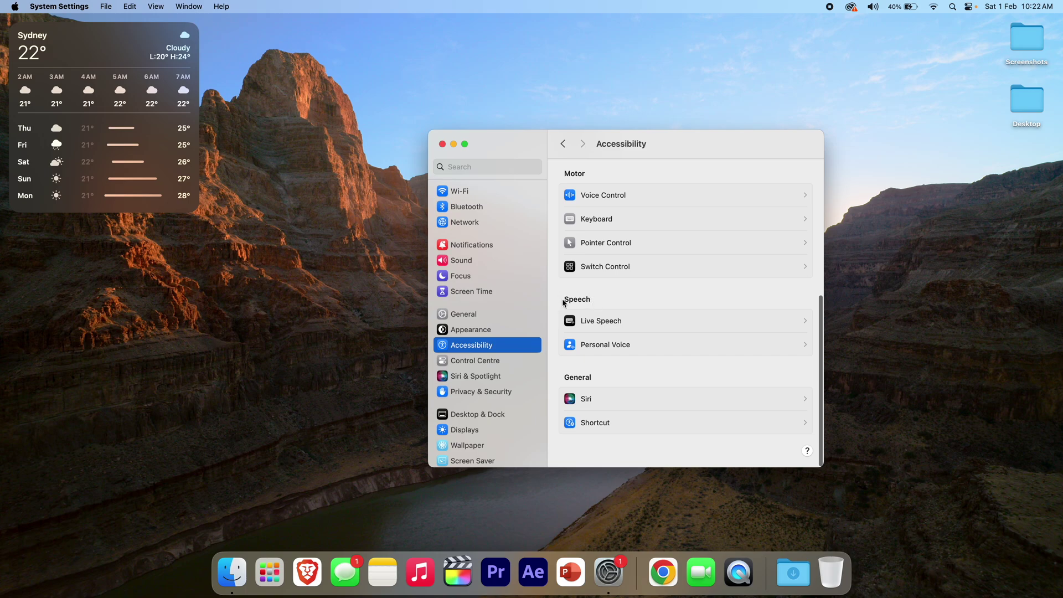
left_click(635, 324)
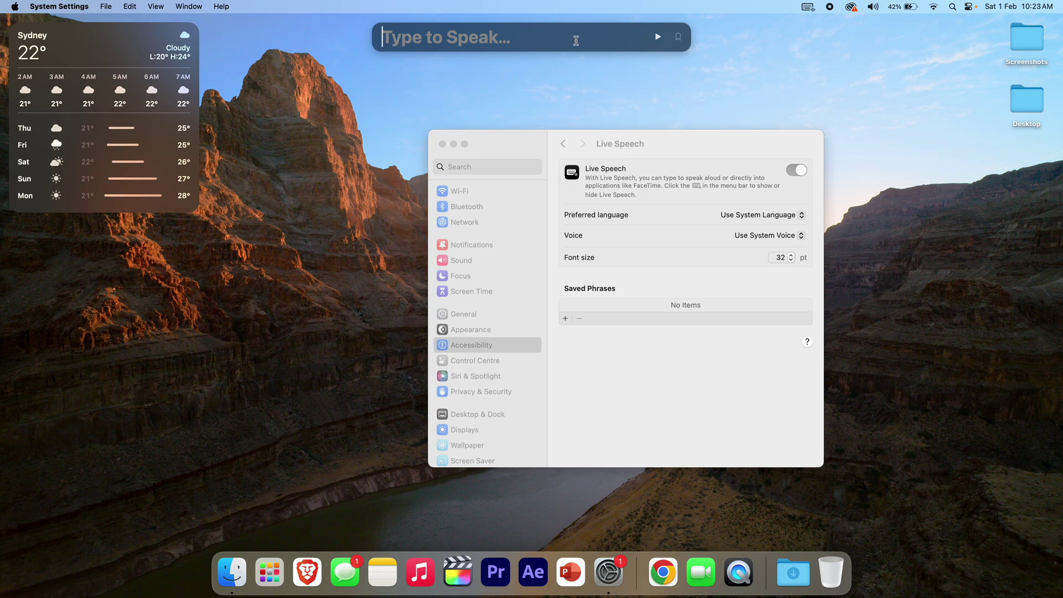
Step: Raise the speaker volume and have Live Speech say 'Hello'
key("XF86AudioRaiseVolume")
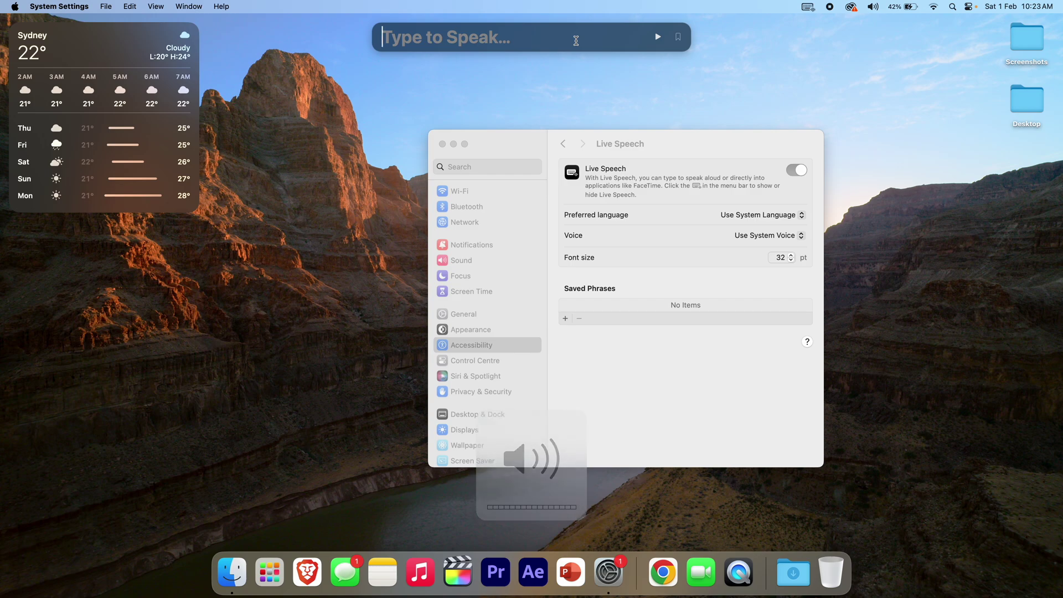
type("Hello")
key("Return")
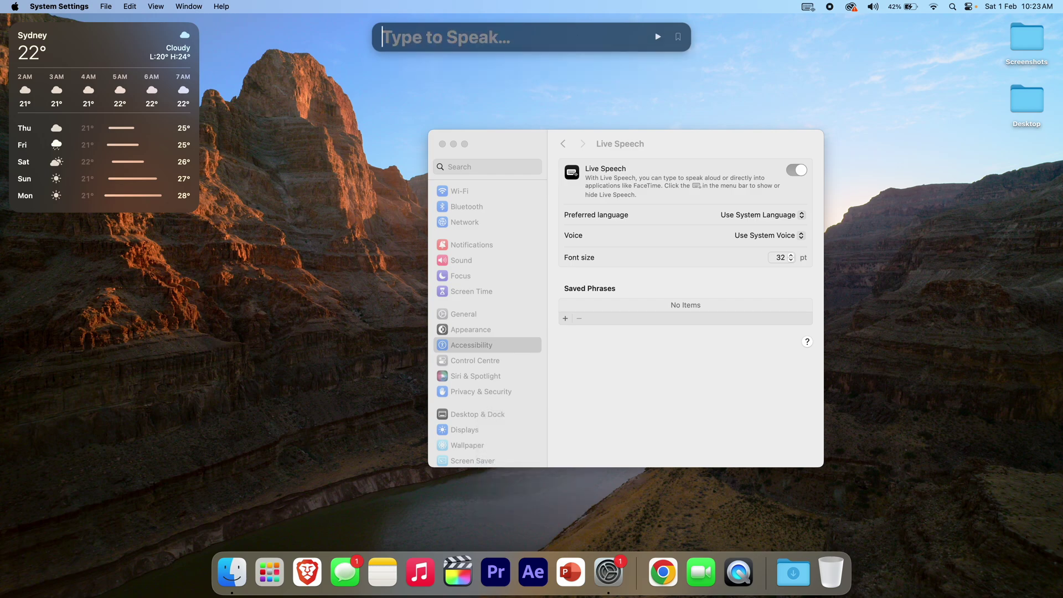
Step: Have Live Speech speak the sentence 'This is a test of Live Speech'
type("This is a")
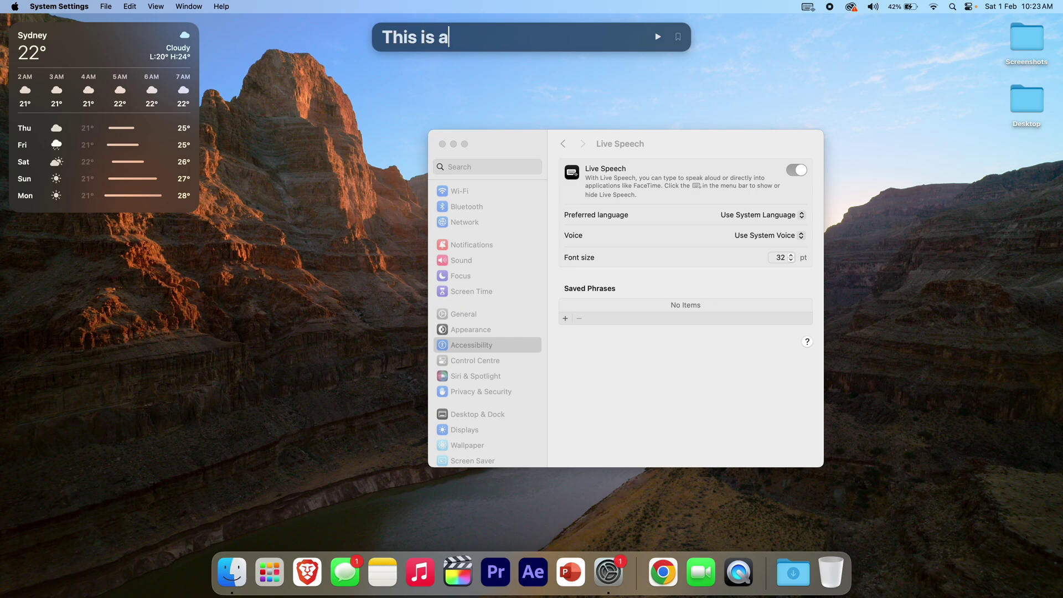
type(" test of :L")
key("BackSpace")
key("BackSpace")
type("Live Spee h")
key("BackSpace")
key("BackSpace")
type("ch")
key("Return")
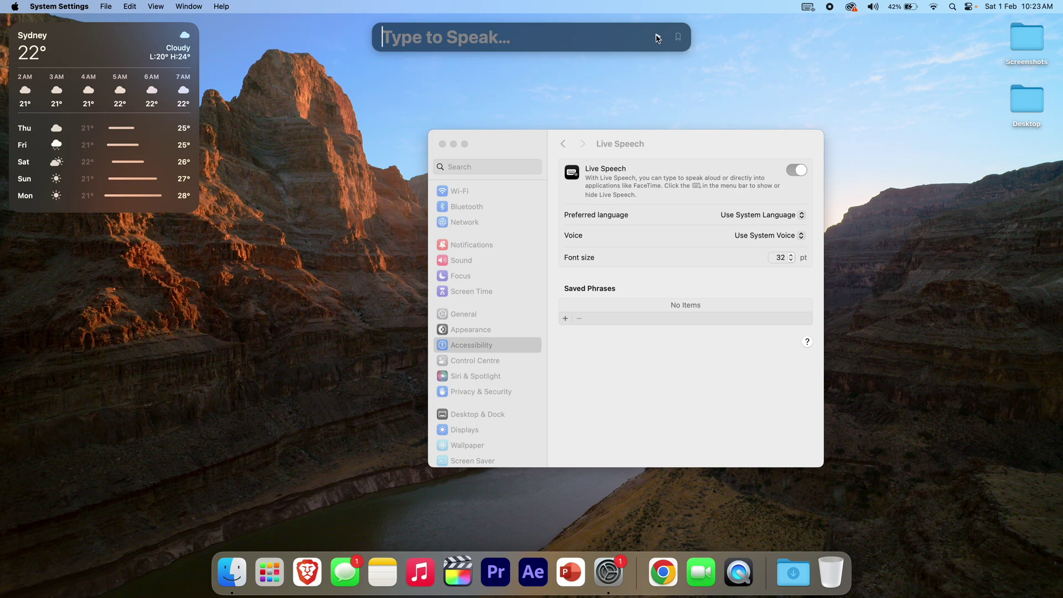
Step: Hide and reshow the Live Speech typing bar twice from its menu-bar icon
left_click(808, 6)
left_click(809, 6)
left_click(808, 6)
left_click(809, 6)
Step: Check the Preferred language list without changing it, then show the Siri voice options
left_click(727, 216)
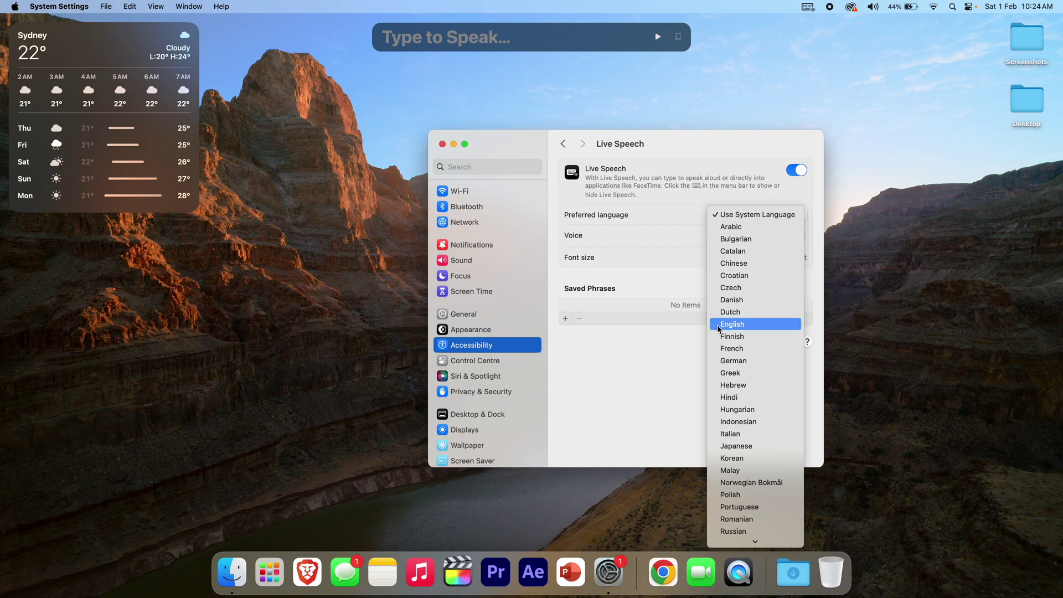
left_click(672, 337)
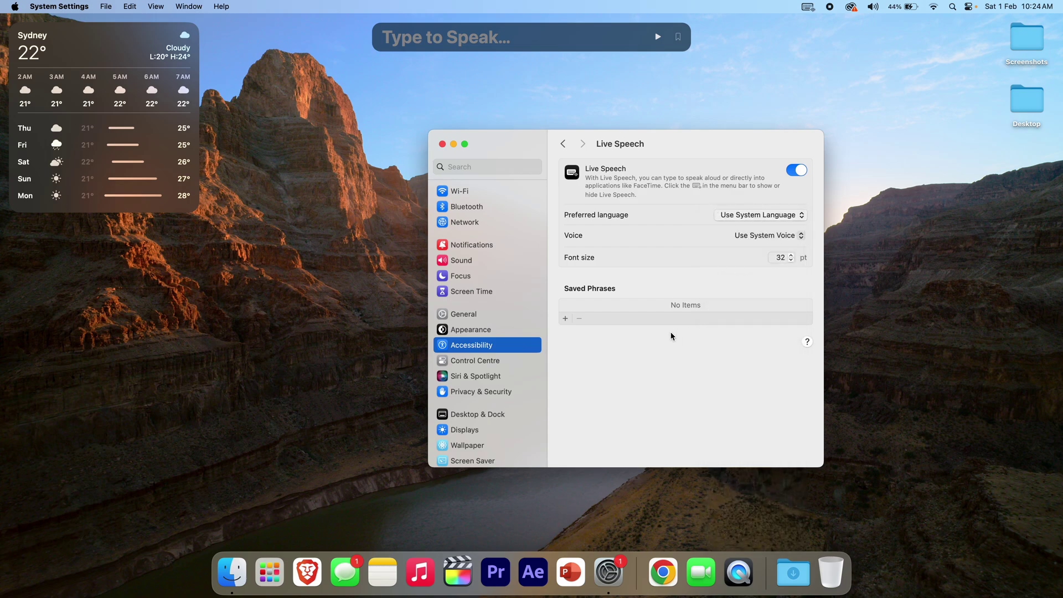
left_click(758, 238)
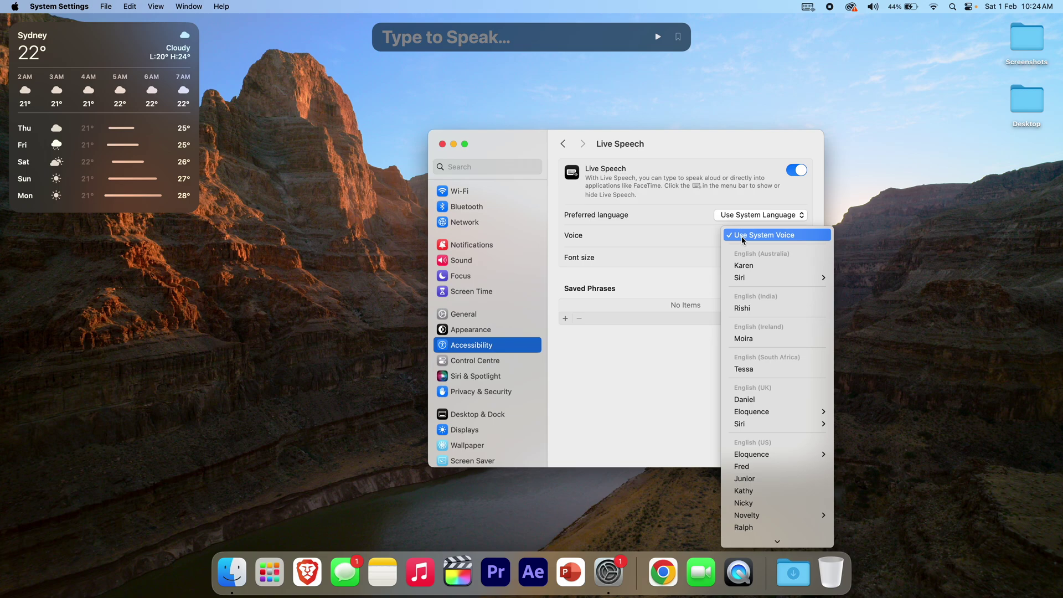
mouse_move(738, 282)
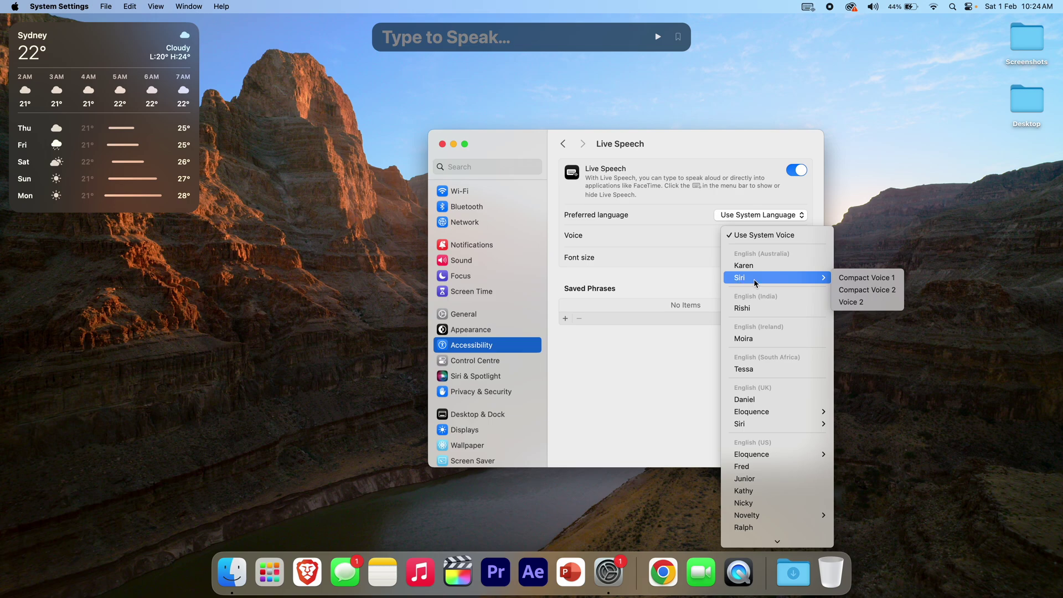
Step: Switch the voice to Siri Compact Voice 1 and have it speak 'Hello'
left_click(858, 284)
left_click(497, 50)
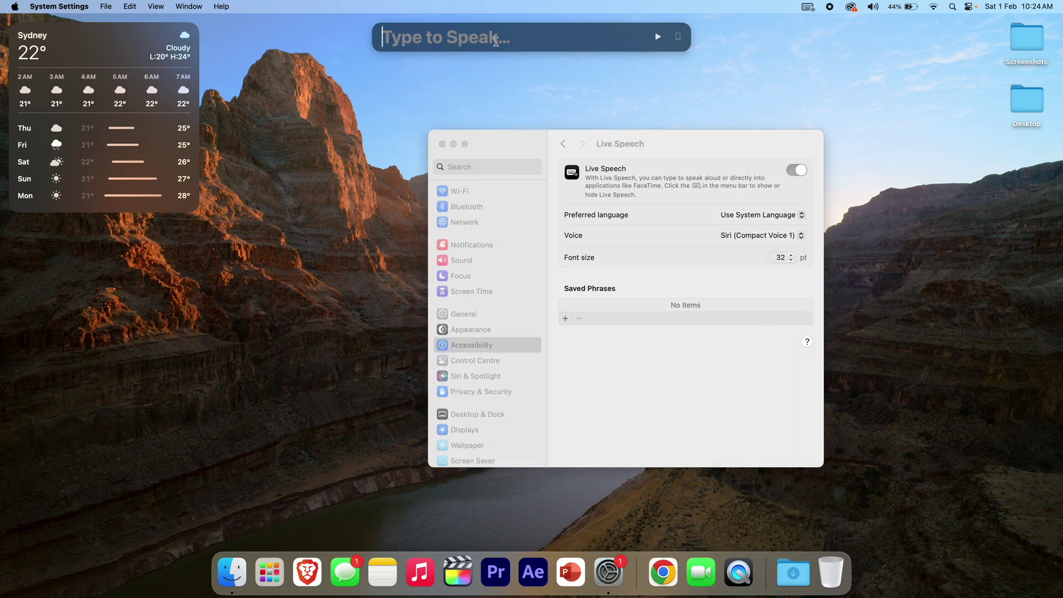
type("Hello")
key("Return")
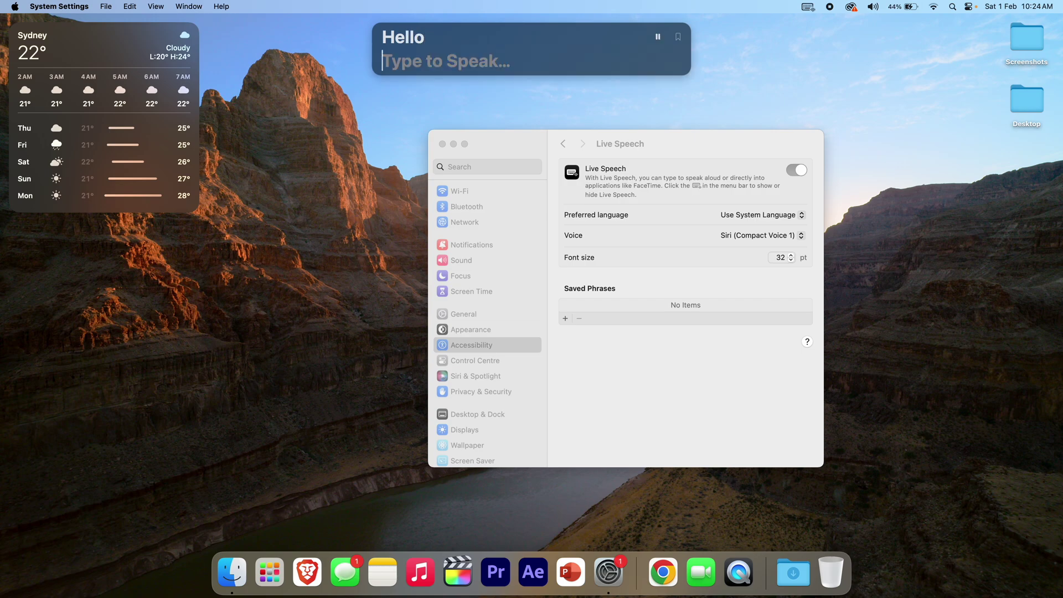
Step: Test Siri Compact Voice 2 with 'Hello', then set Voice back to Use System Voice
left_click(775, 236)
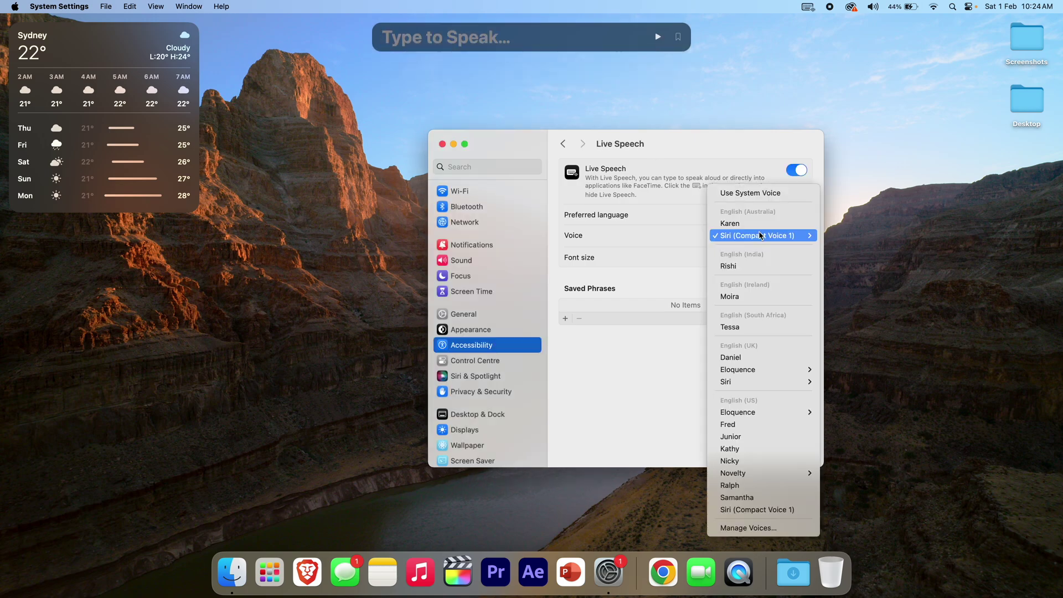
mouse_move(797, 236)
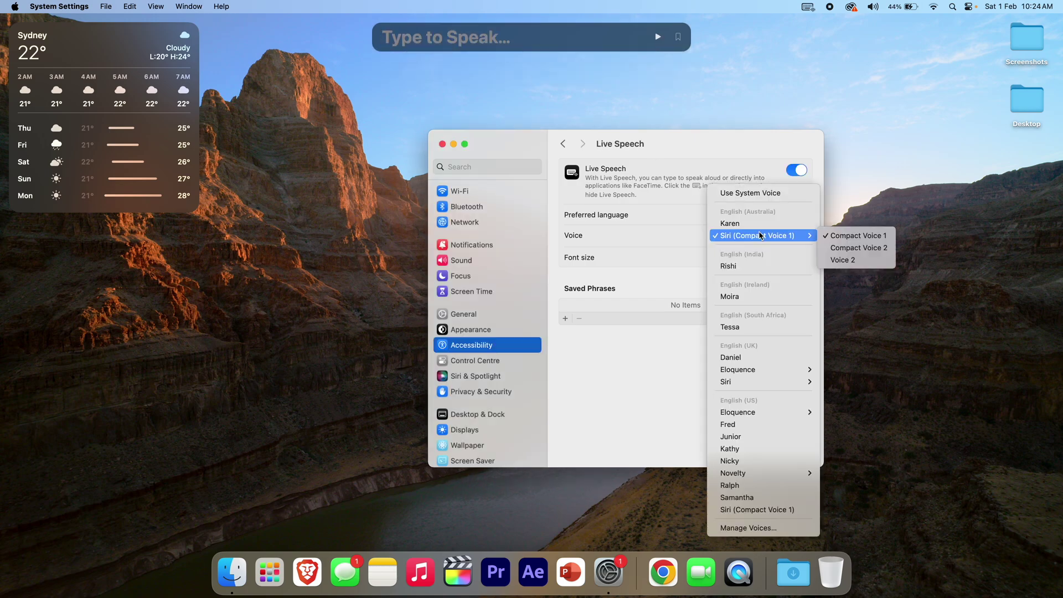
left_click(856, 250)
left_click(486, 40)
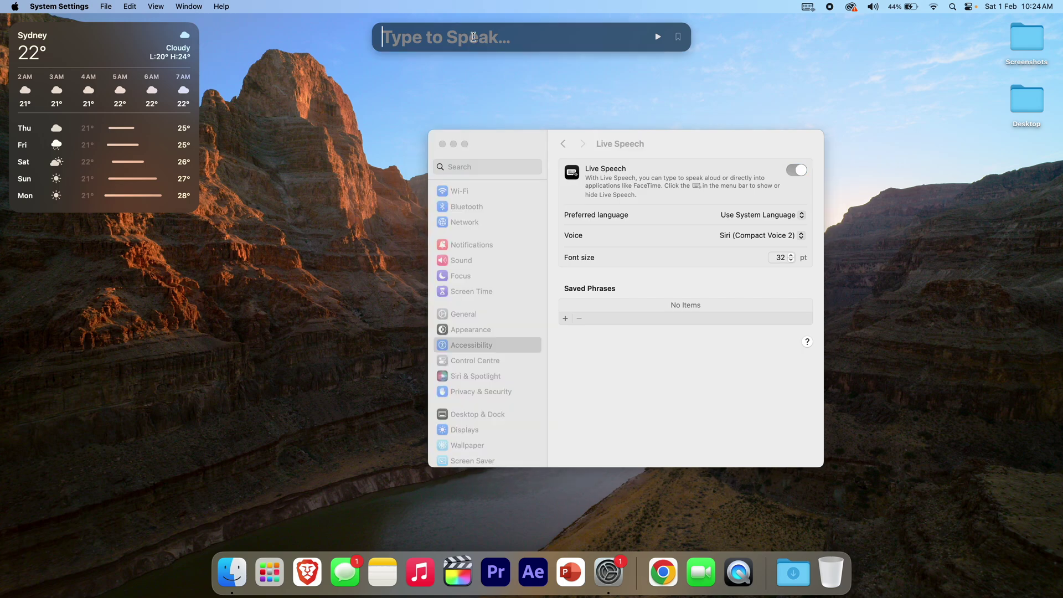
type("Hello")
key("Return")
left_click(756, 237)
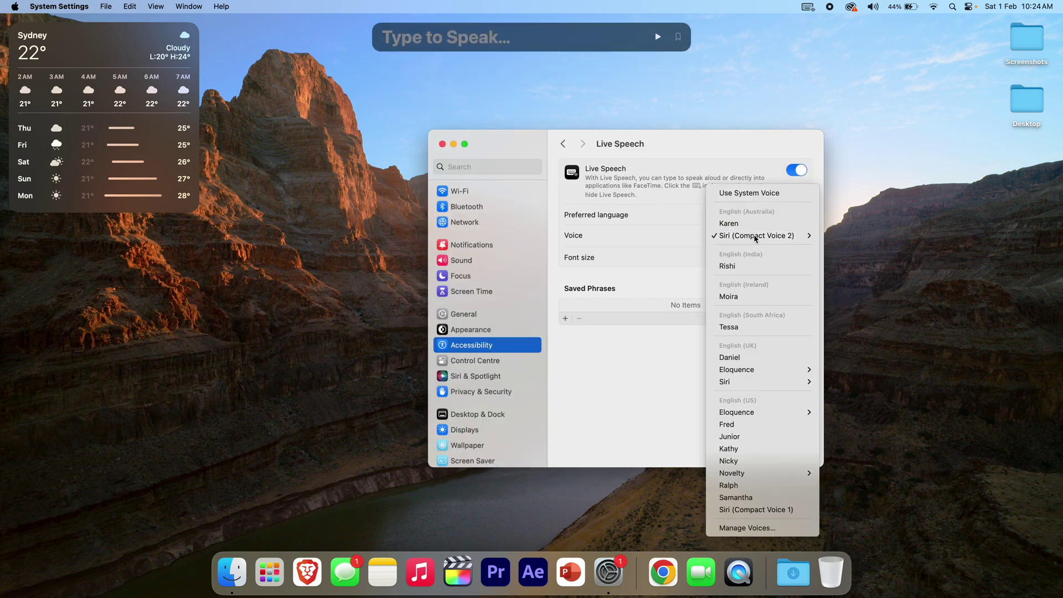
left_click(765, 192)
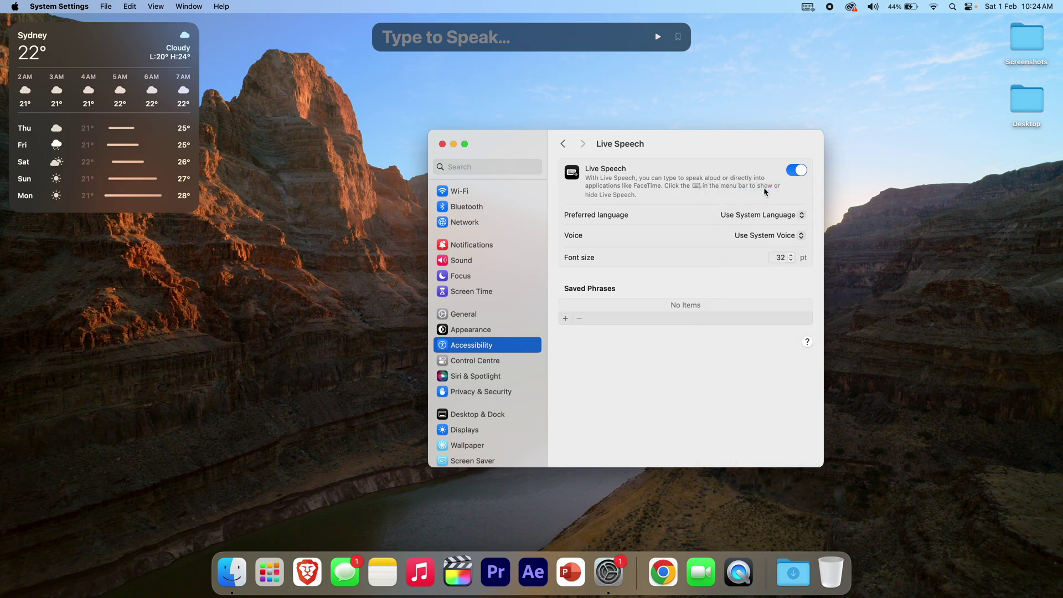
Step: Enlarge the font size to 79 pt and speak 'Hello this is a test' and 'Hello, this is a test'
left_click_drag(792, 257, 793, 257)
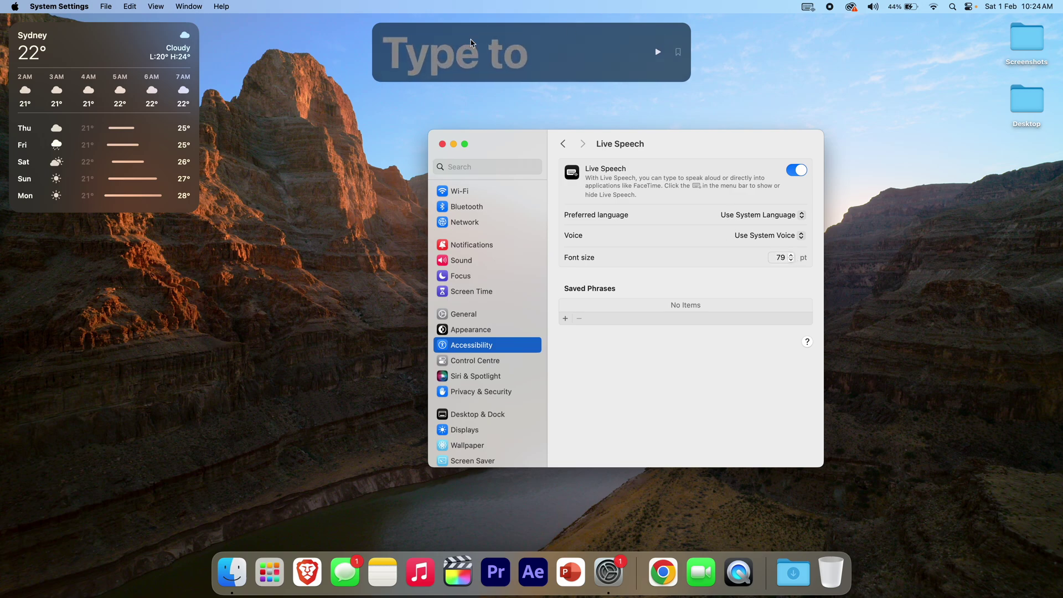
left_click(471, 43)
type("Hello")
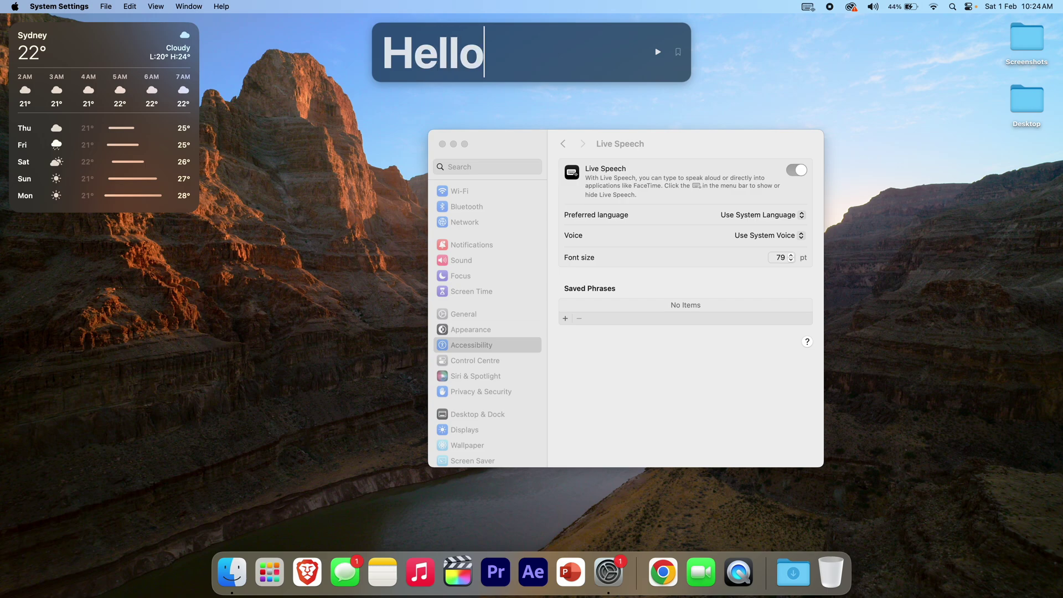
type(" this will")
key("BackSpace")
key("BackSpace")
key("BackSpace")
key("BackSpace")
type("is a test")
key("Return")
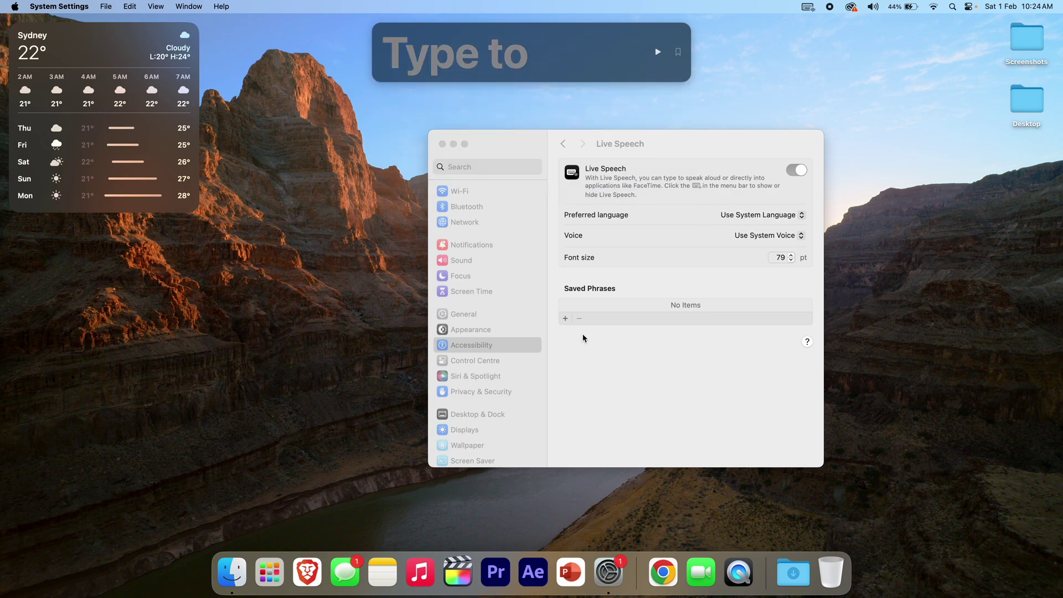
type("Hello, this is a test")
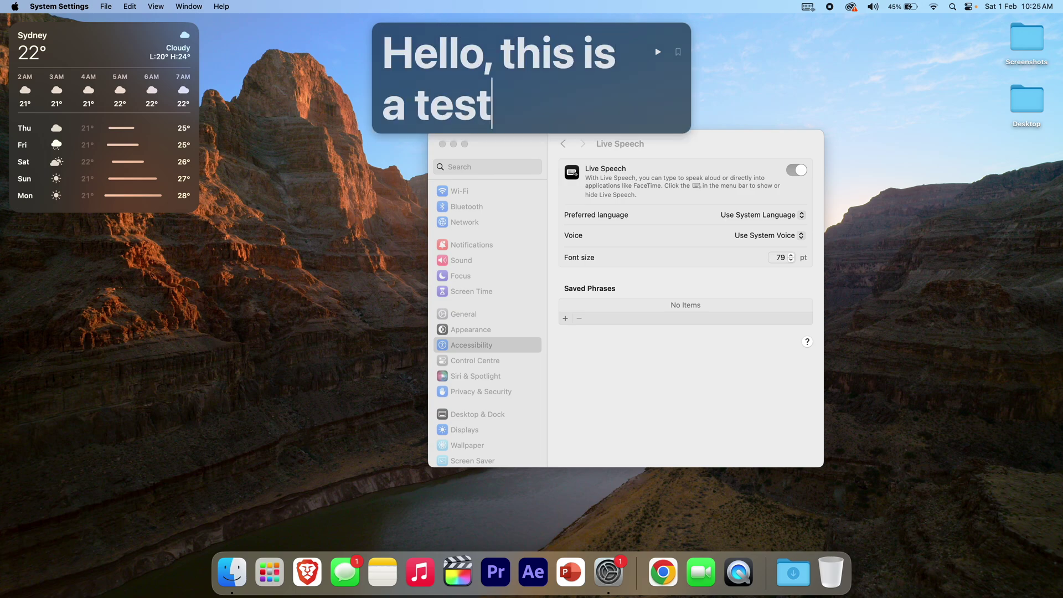
key("Return")
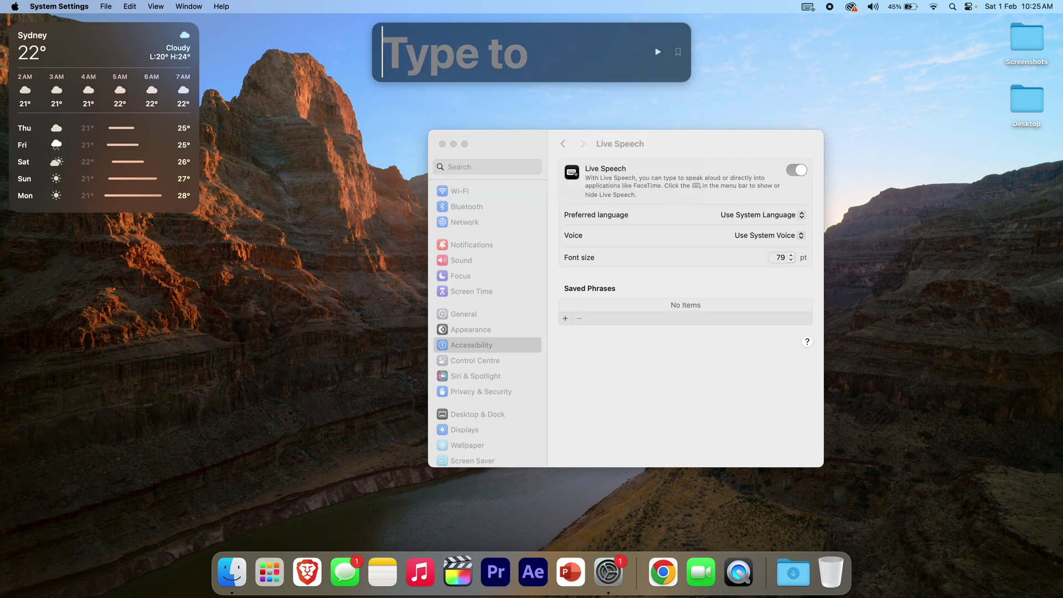
Step: Set the Live Speech font size to 32 pt, passing through 20
left_click(782, 258)
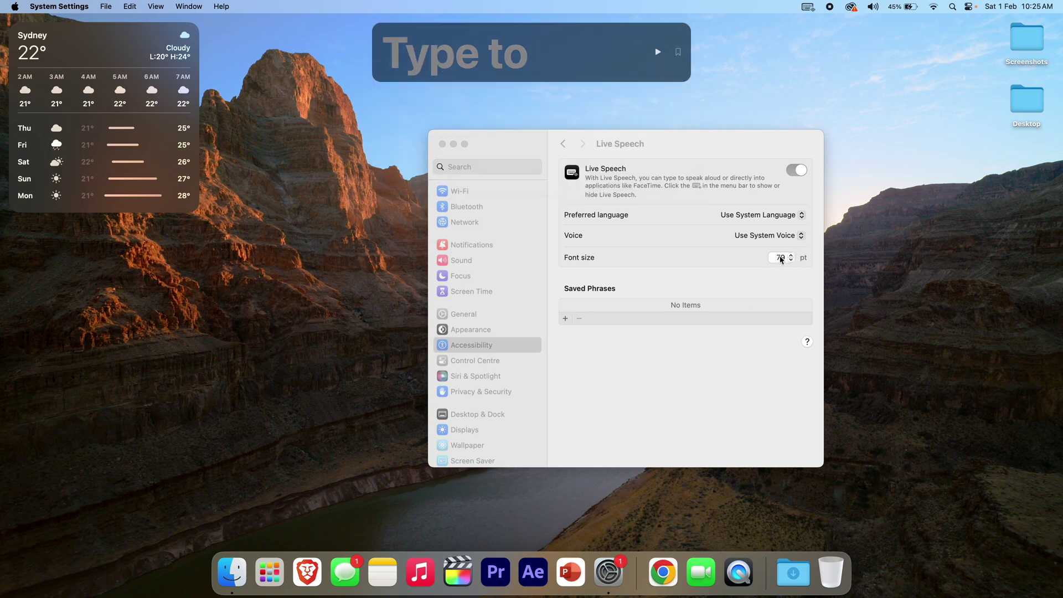
left_click(780, 257)
type("20")
key("Return")
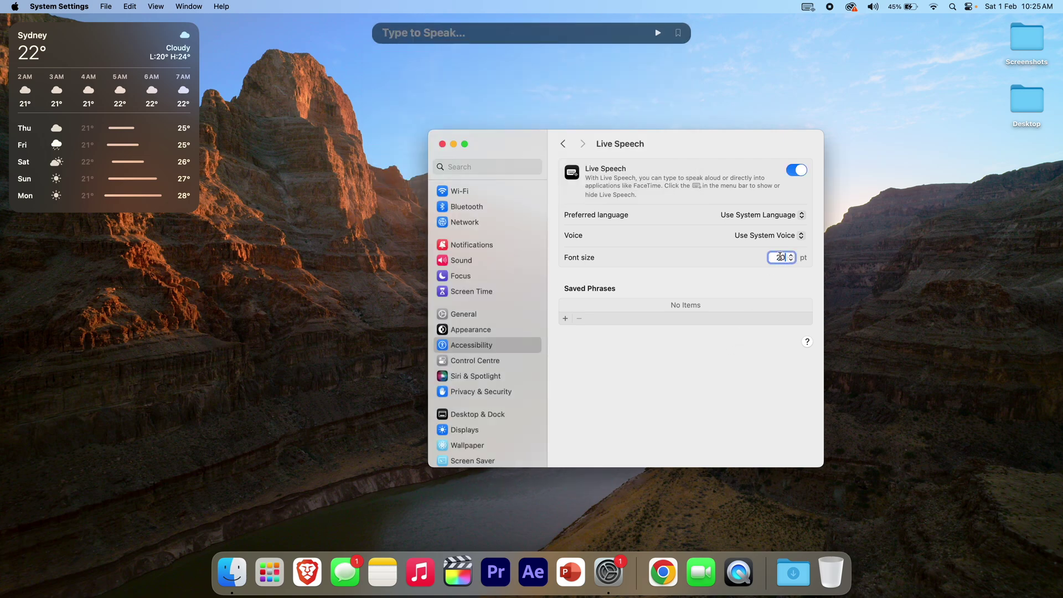
key("BackSpace")
key("BackSpace")
type("32")
key("Return")
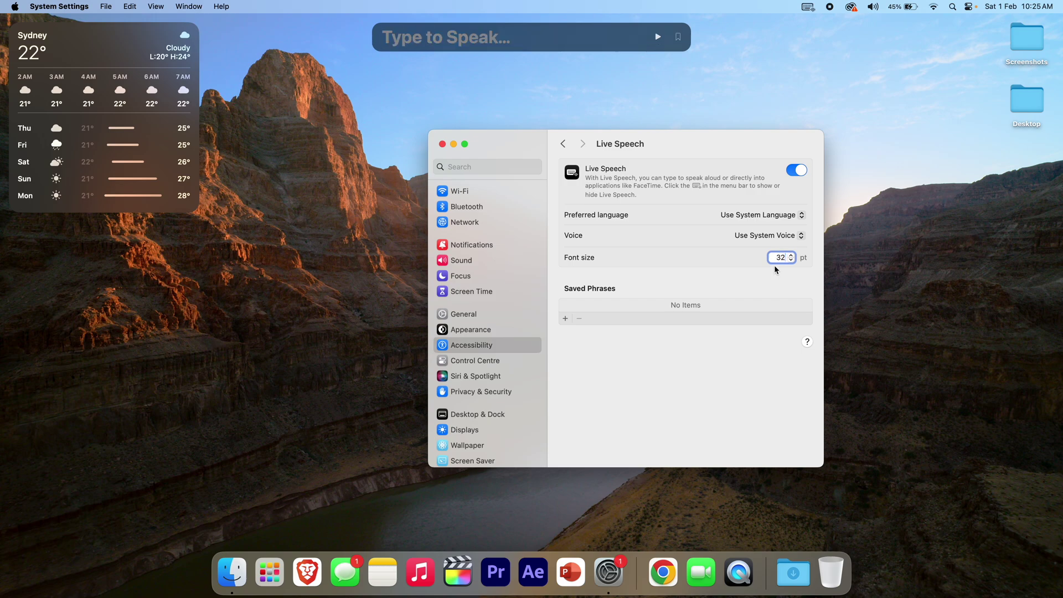
Step: Add 'Hello and Welcome to the video' as a new Saved Phrase
left_click(565, 319)
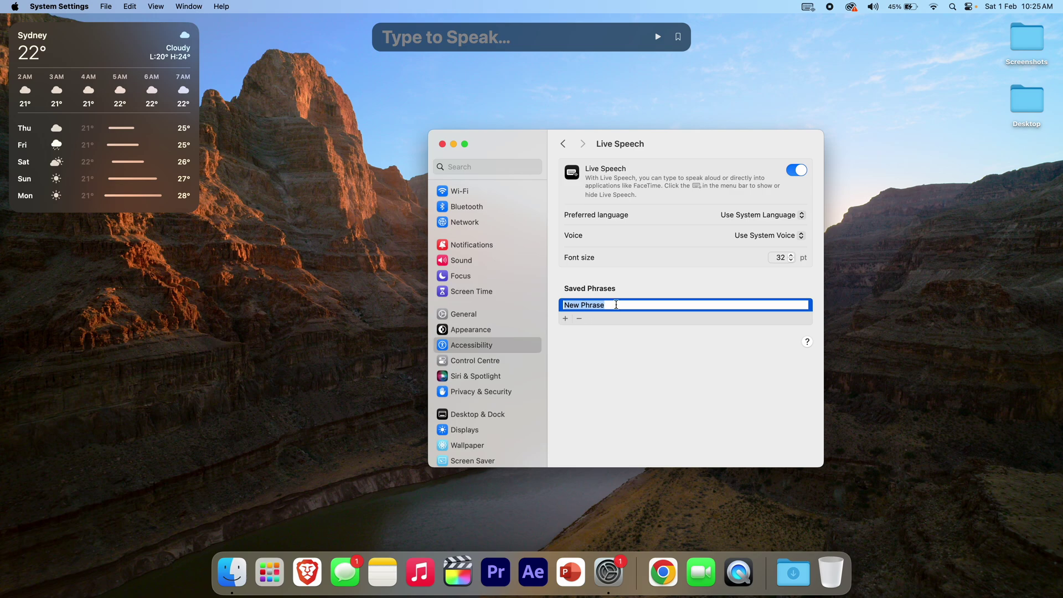
type("Hello and Welcome to the video")
key("Return")
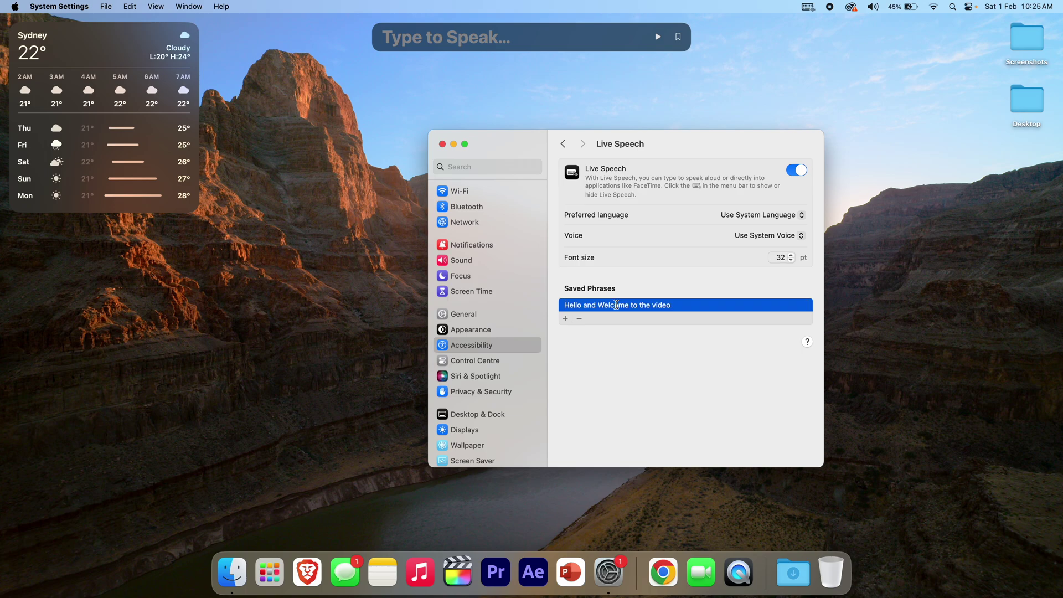
double_click(627, 304)
left_click(691, 302)
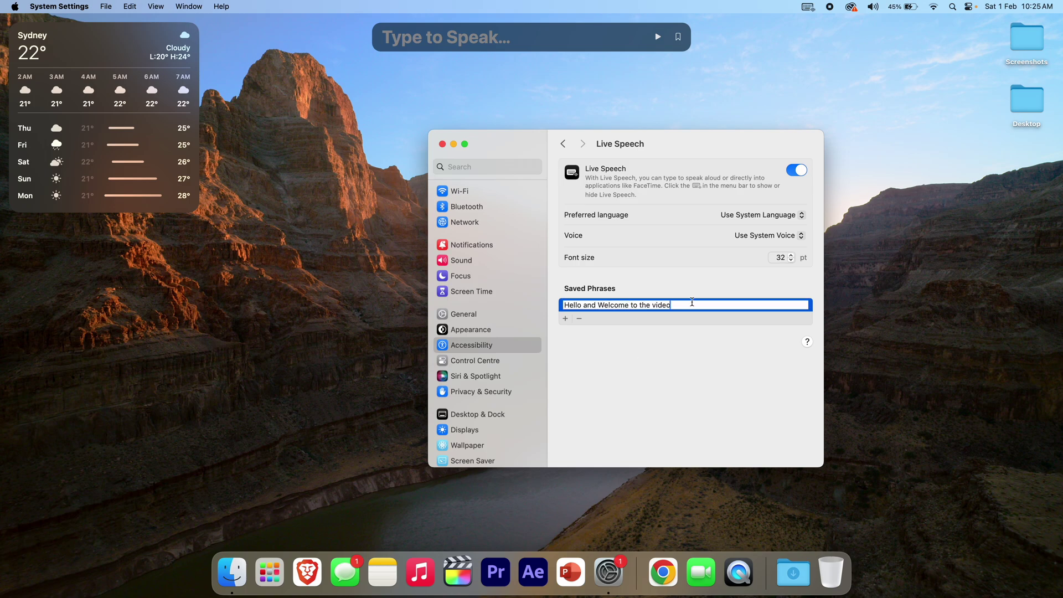
Step: Speak the saved phrase by picking it from the Type to Speak bar's saved phrases
left_click(679, 39)
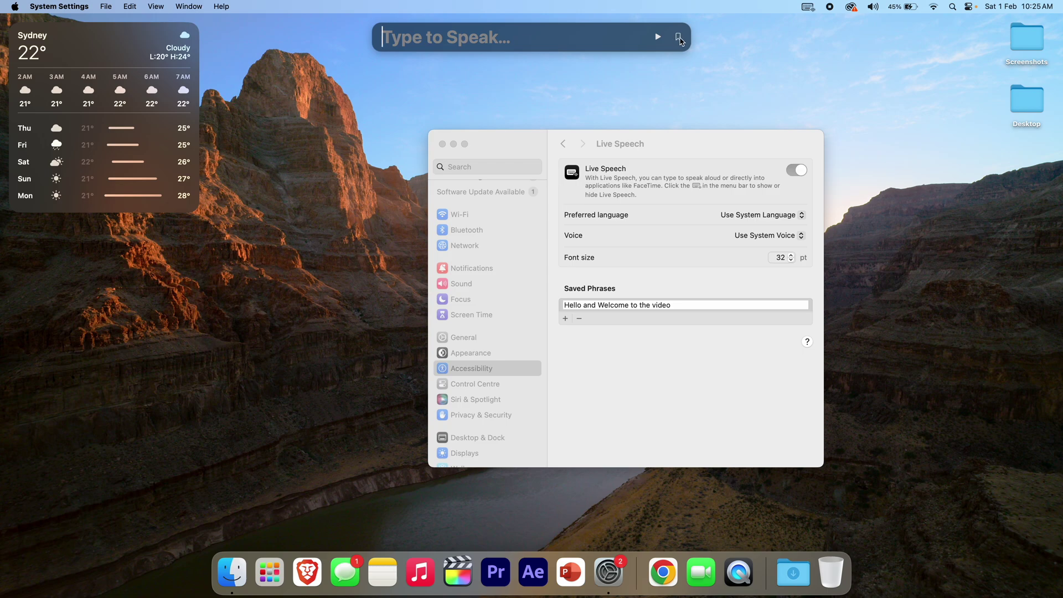
left_click(678, 38)
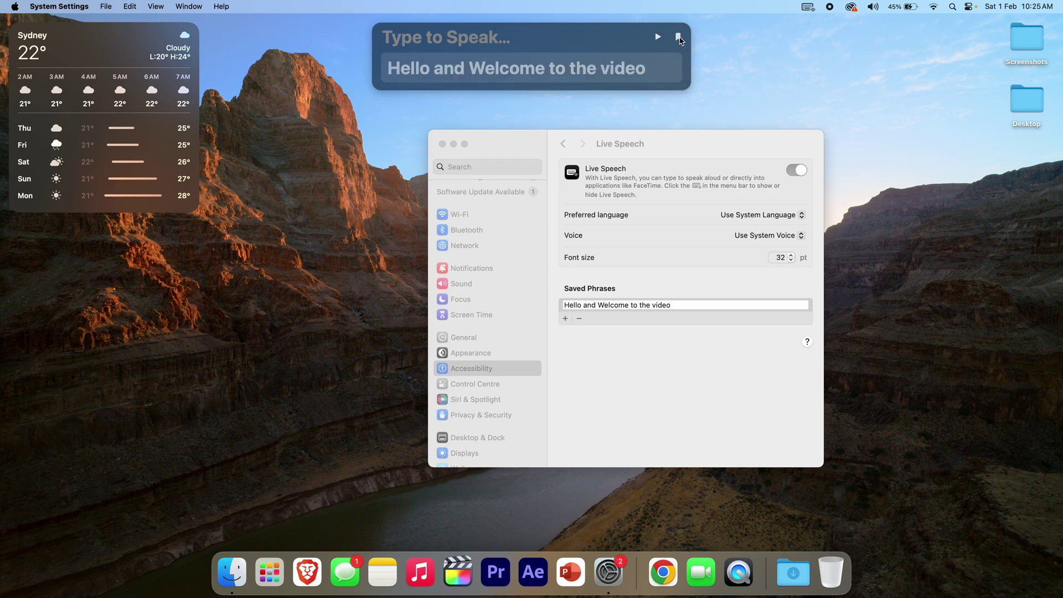
left_click(473, 67)
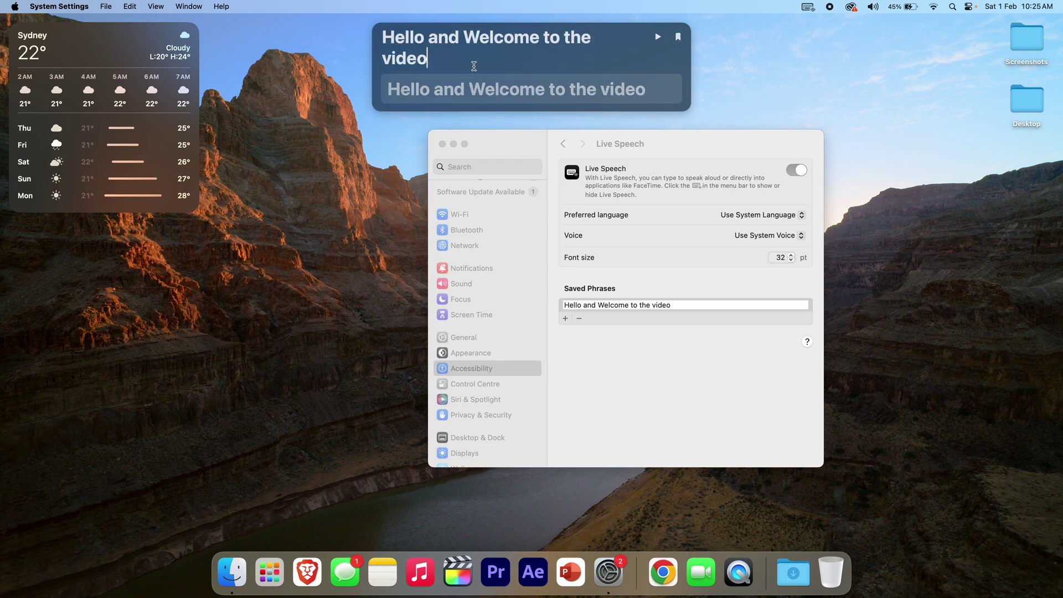
key("Return")
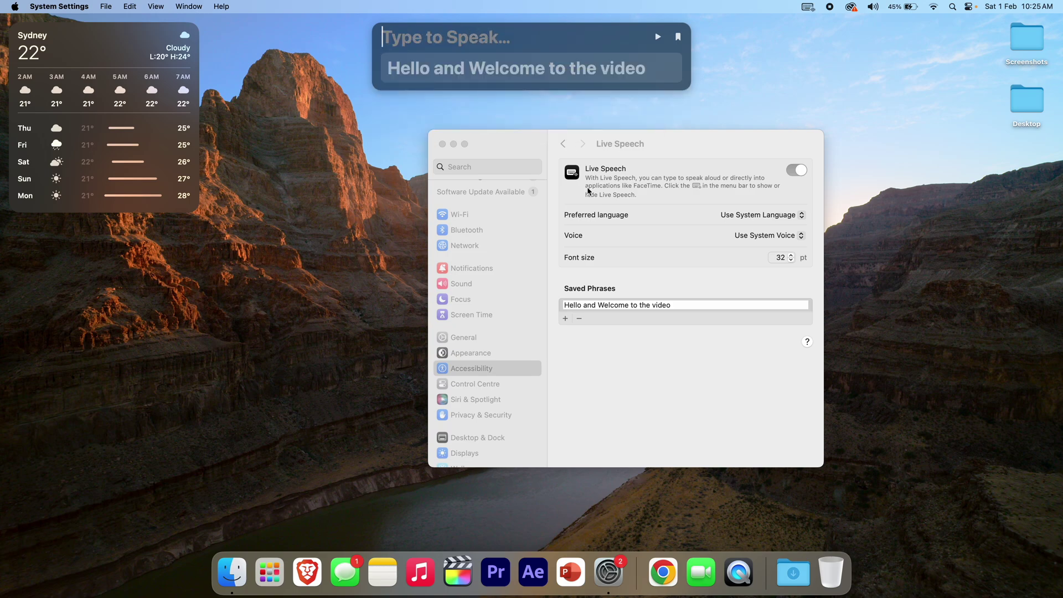
left_click(619, 338)
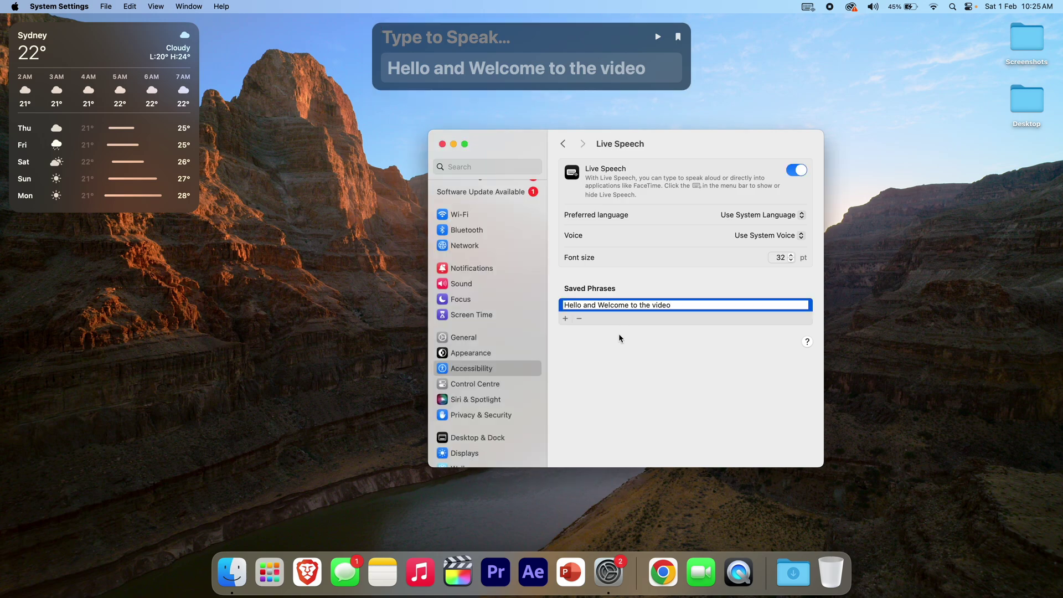
Step: Remove the saved phrase 'Hello and Welcome to the video' with the − button
left_click(579, 318)
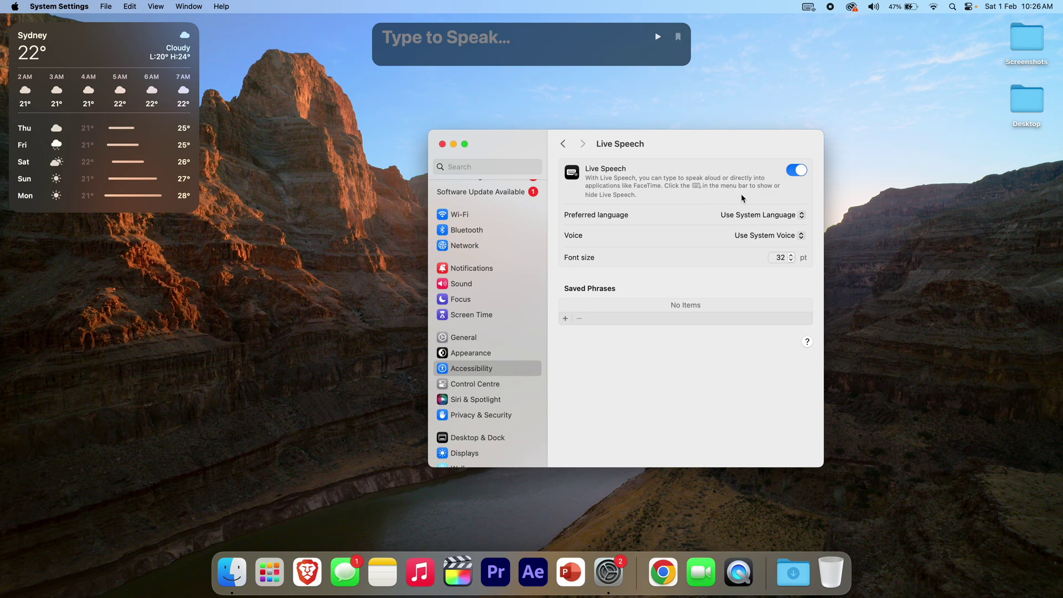
Step: Switch Live Speech off, revisit its page from Accessibility, then quit System Settings with Cmd+Q
left_click(796, 170)
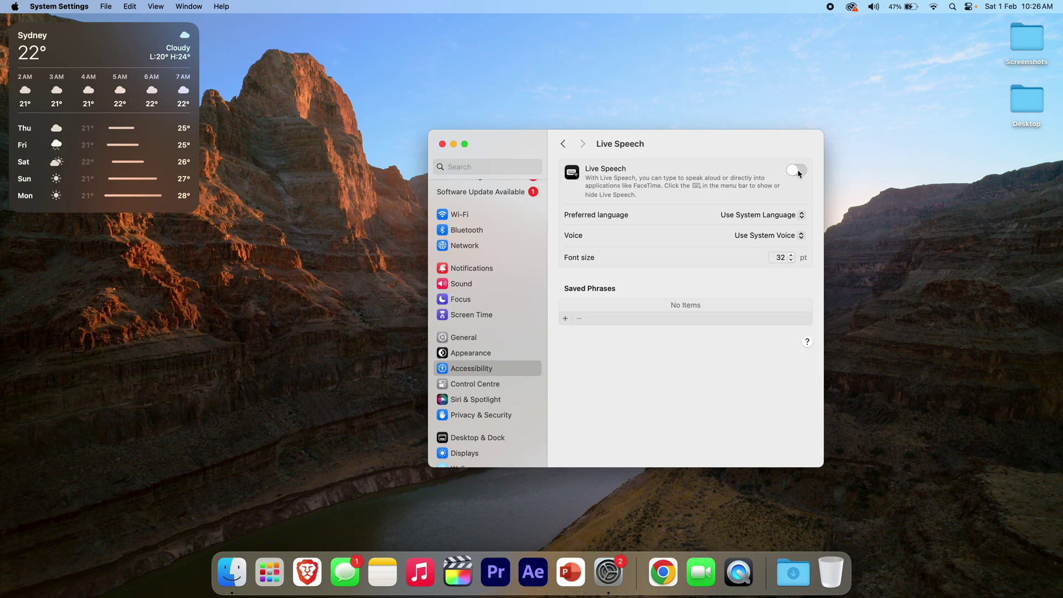
left_click(456, 370)
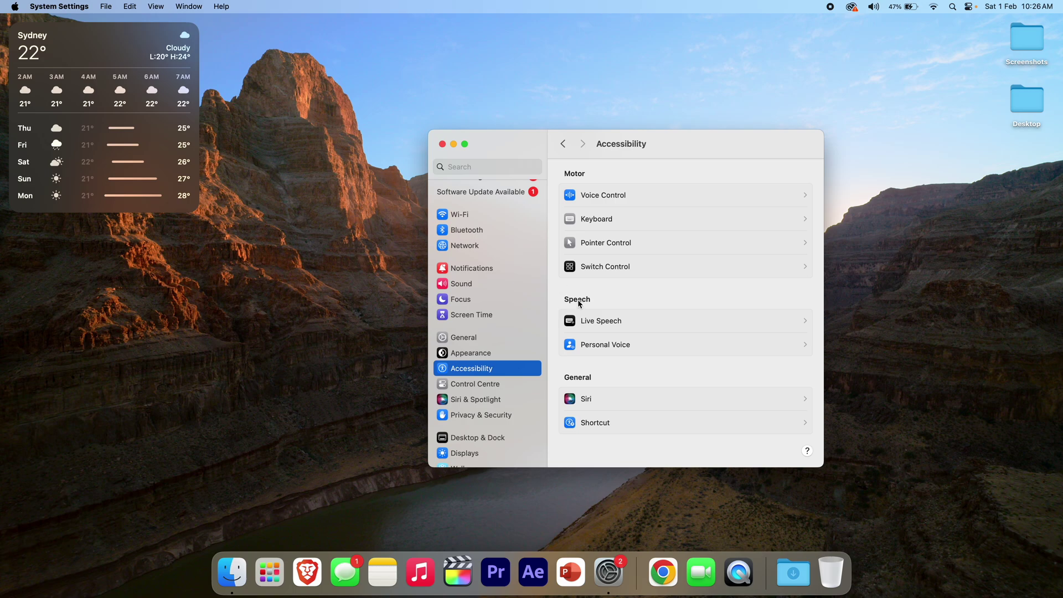
left_click(593, 322)
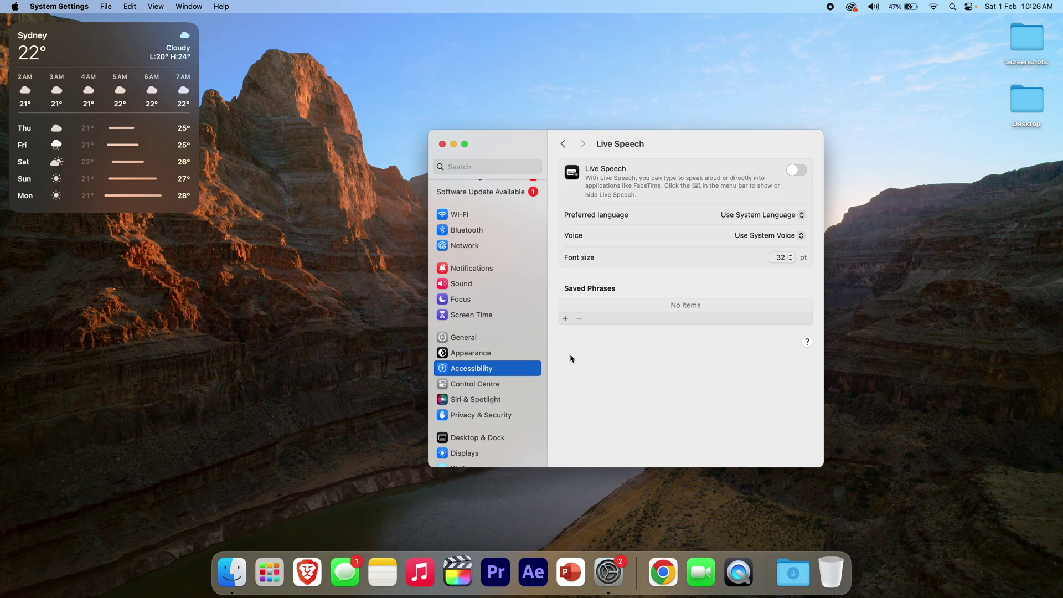
left_click(563, 144)
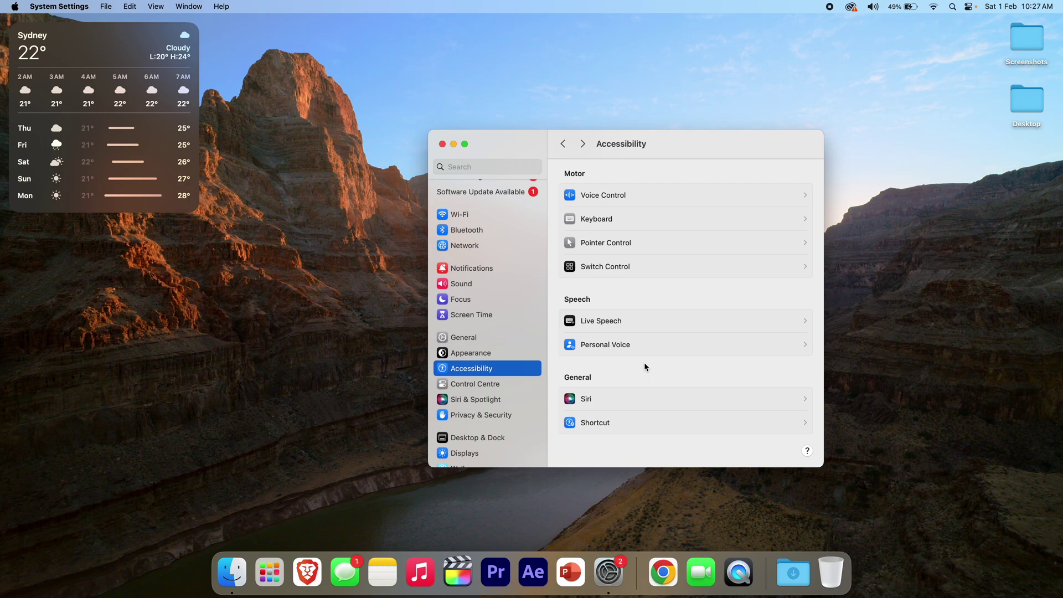
key("super+q")
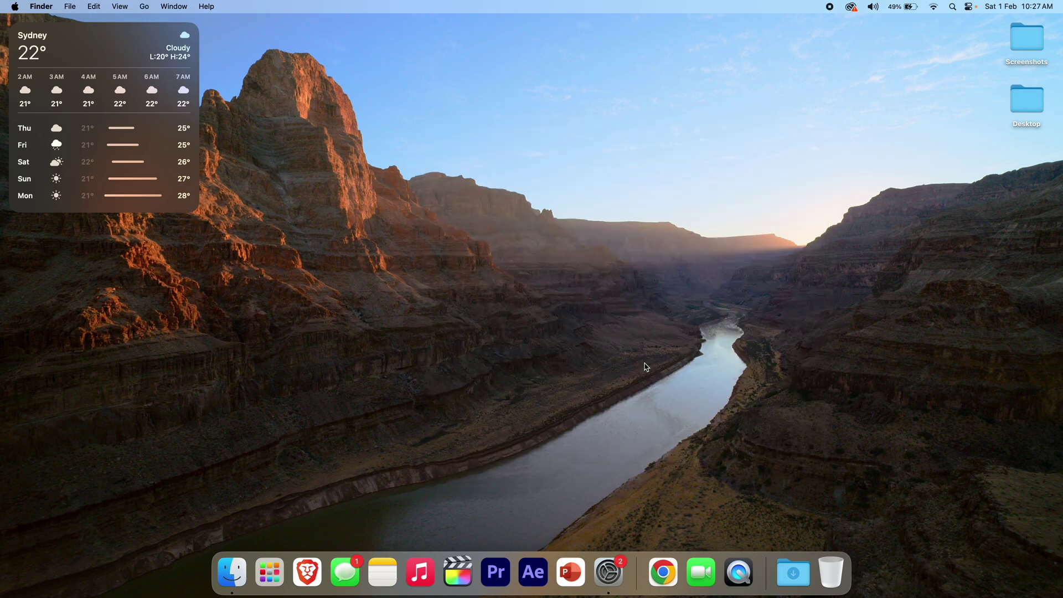